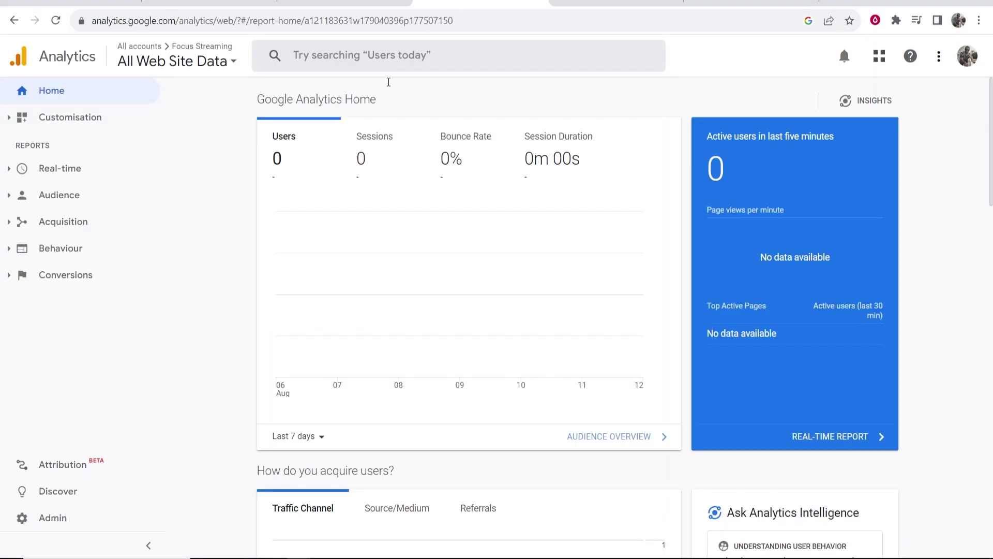
# From Admin, start a new property named 'Systeme.io Tutorial'.
pyautogui.click(642, 3)
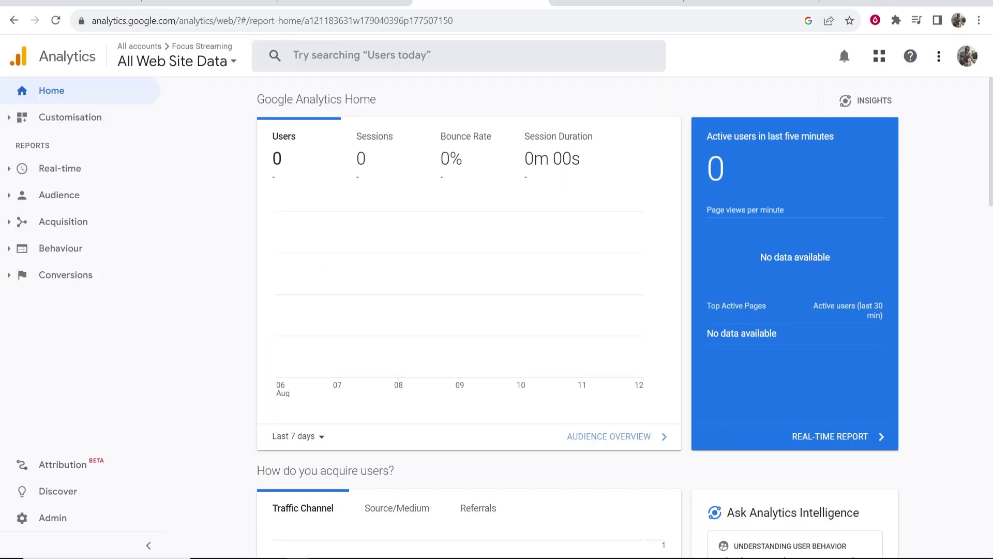
pyautogui.click(484, 3)
pyautogui.click(45, 524)
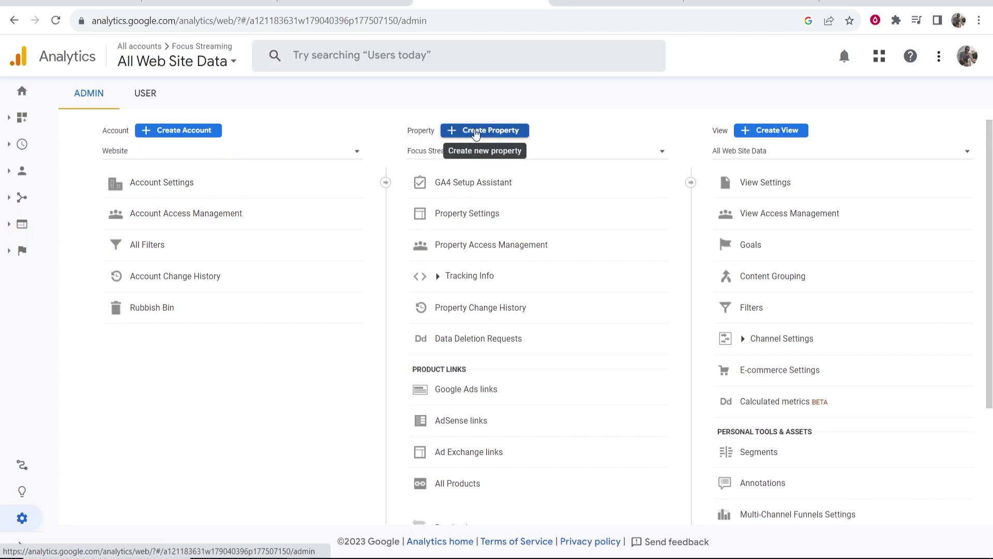
pyautogui.click(466, 132)
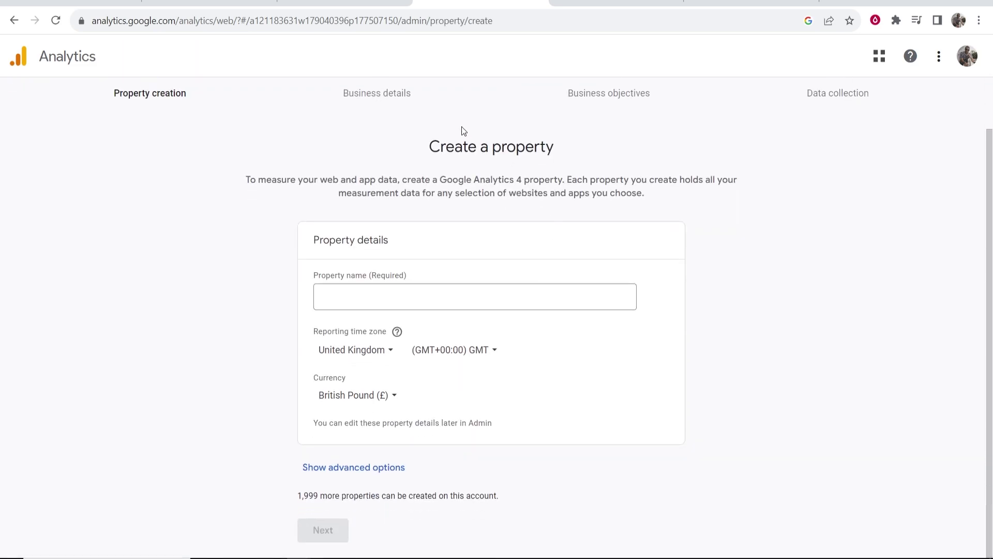
pyautogui.click(465, 298)
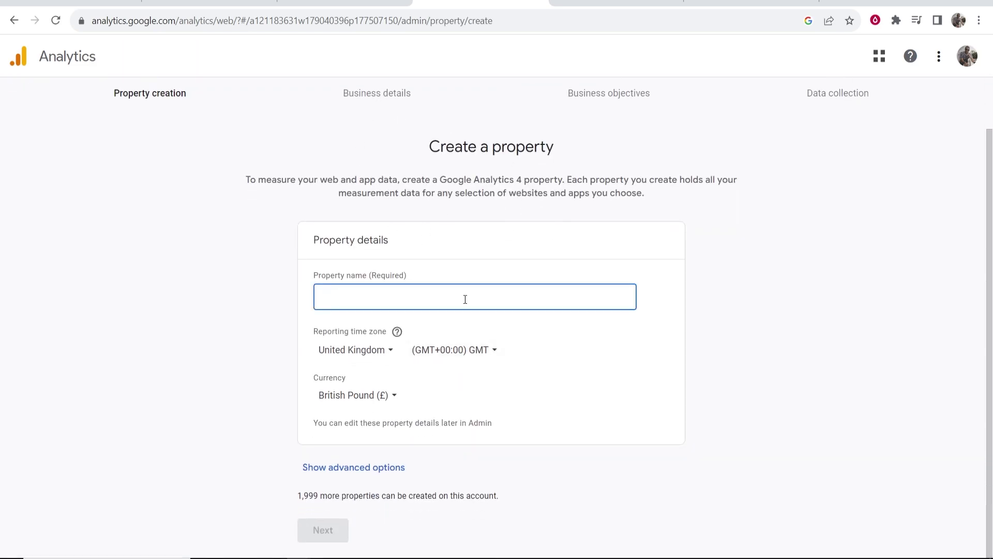
pyautogui.write('Systeme.io Tutorial')
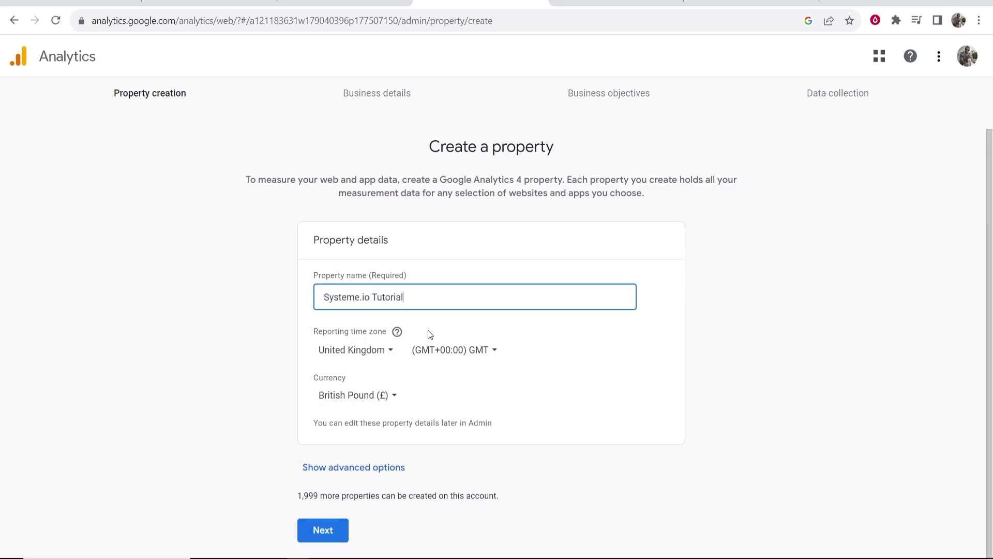
pyautogui.click(319, 534)
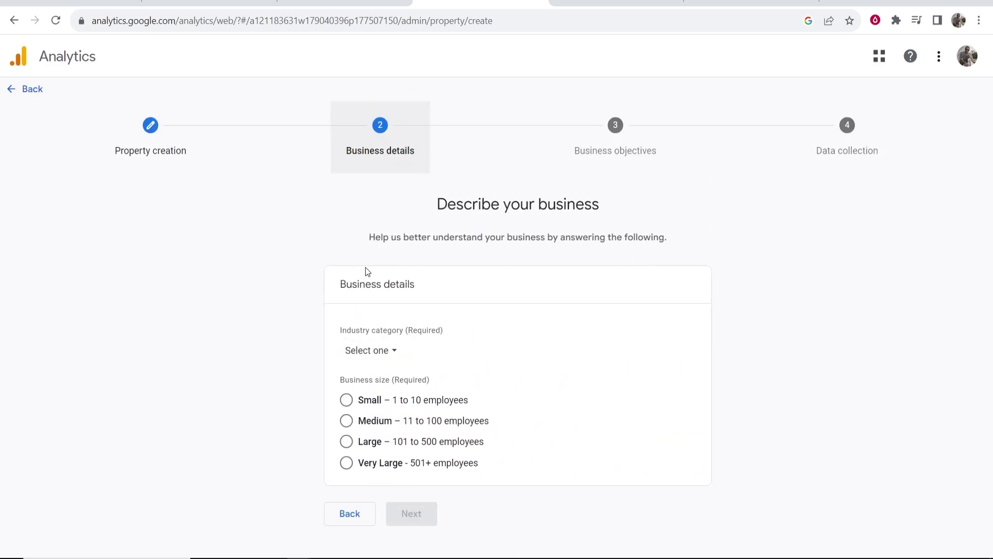
# Set the industry to Internet & Telecom and the business size to Small (1-10 employees).
pyautogui.moveTo(417, 204); pyautogui.dragTo(588, 208)
pyautogui.click(589, 208)
pyautogui.click(358, 350)
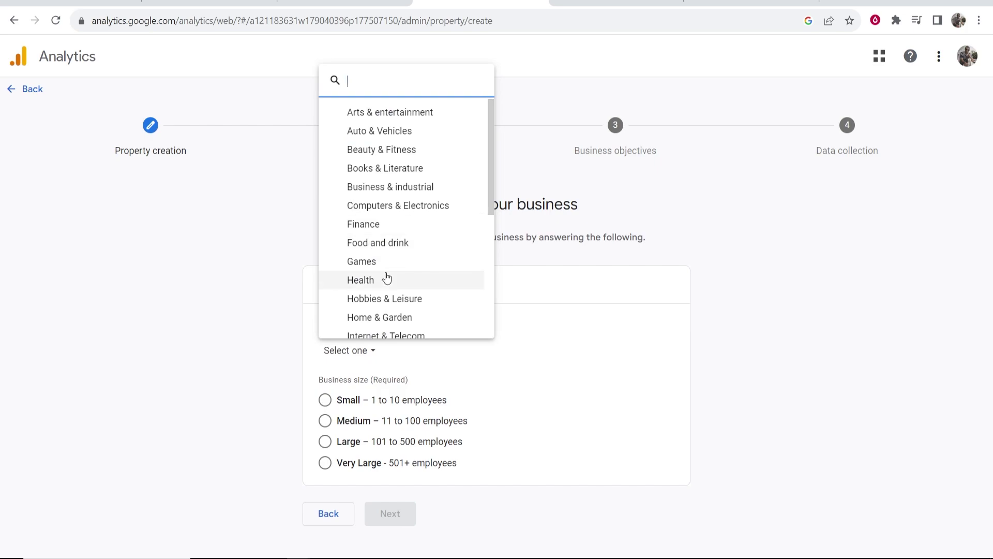
pyautogui.scroll(-1, 389, 276)
pyautogui.click(370, 274)
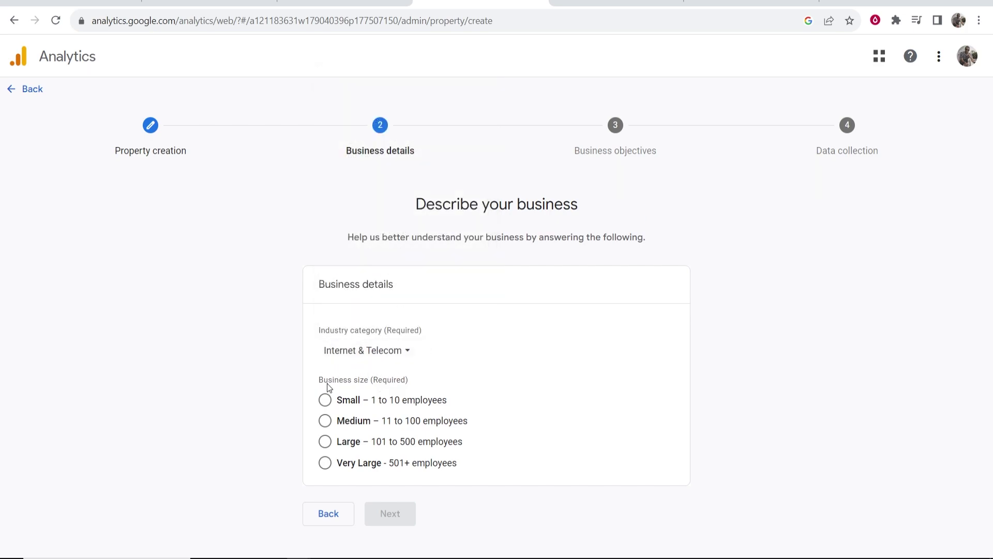
pyautogui.click(325, 400)
pyautogui.click(405, 519)
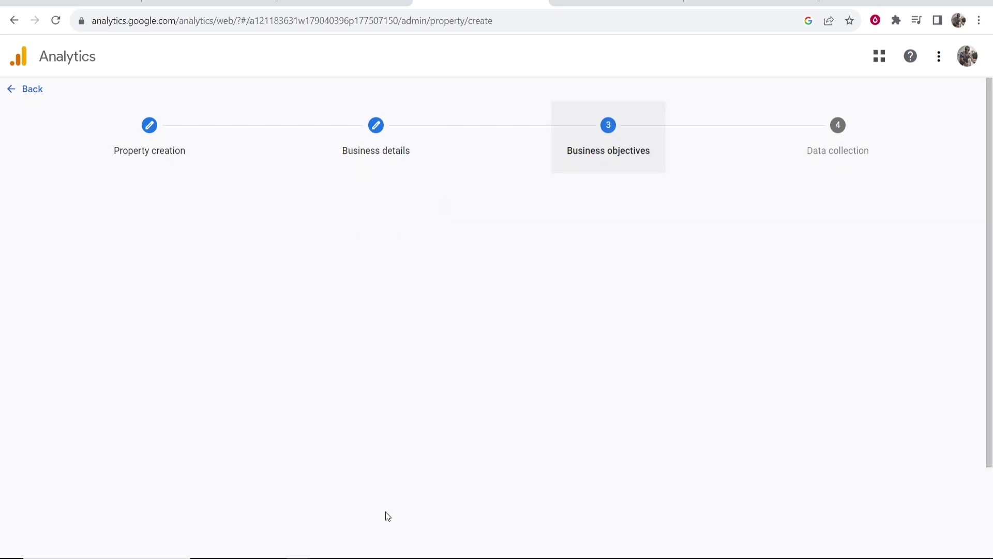
# Select the Generate leads, Drive online sales and Examine user behaviour objectives, then create the property.
pyautogui.scroll(-2, 580, 246)
pyautogui.moveTo(391, 90); pyautogui.dragTo(614, 100)
pyautogui.click(616, 100)
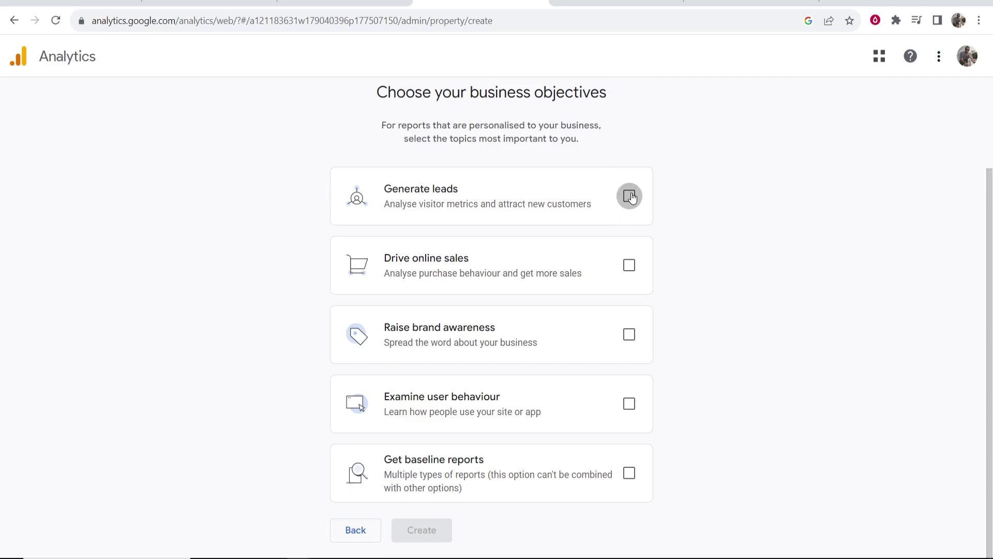
pyautogui.click(629, 196)
pyautogui.click(638, 265)
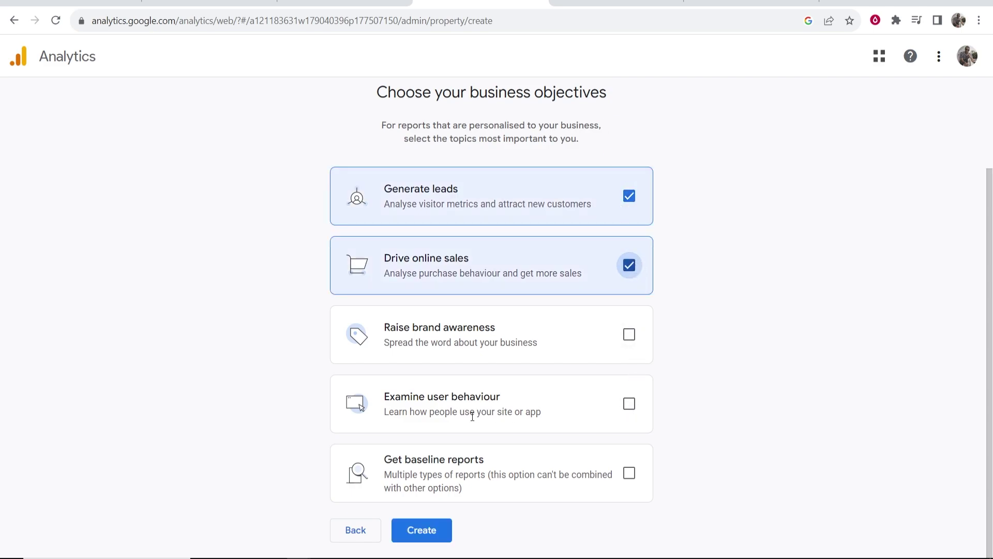
pyautogui.click(634, 409)
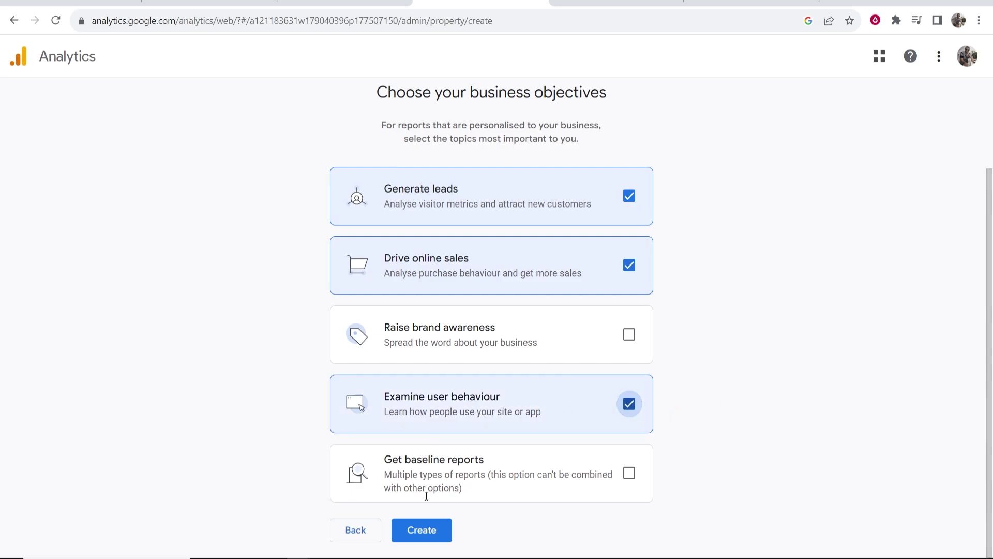
pyautogui.click(422, 530)
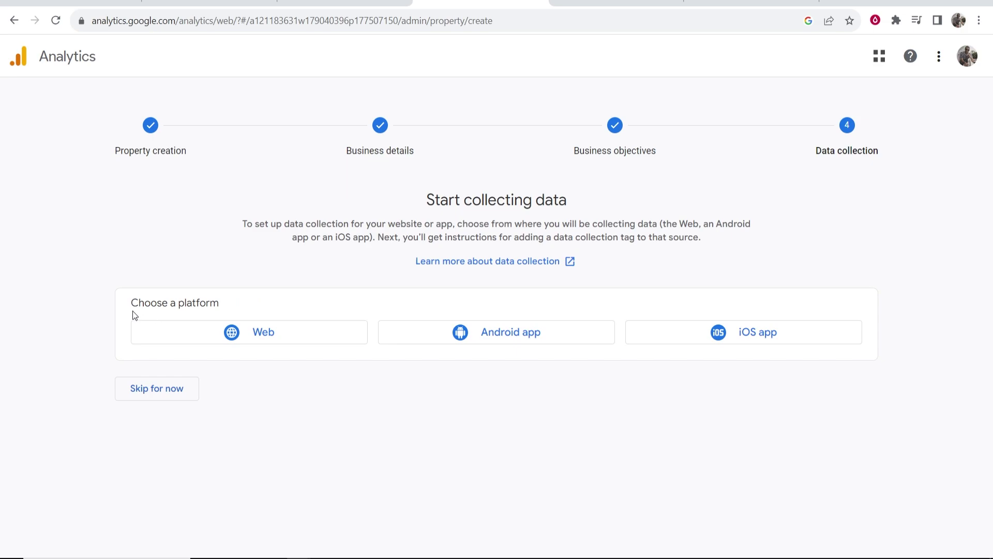
# Choose Web as the platform for the property's data stream.
pyautogui.tripleClick(148, 303)
pyautogui.click(209, 263)
pyautogui.click(259, 333)
pyautogui.click(417, 174)
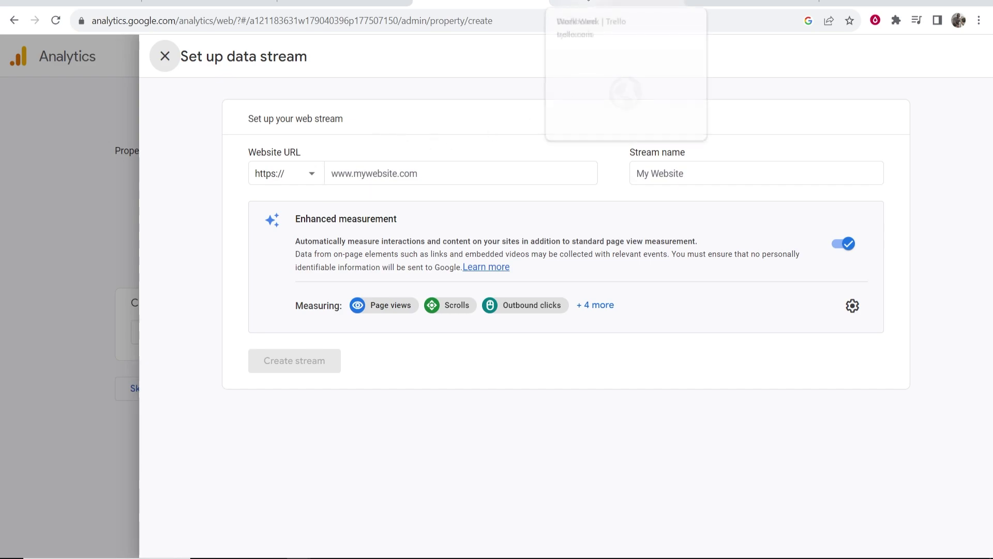
pyautogui.click(589, 3)
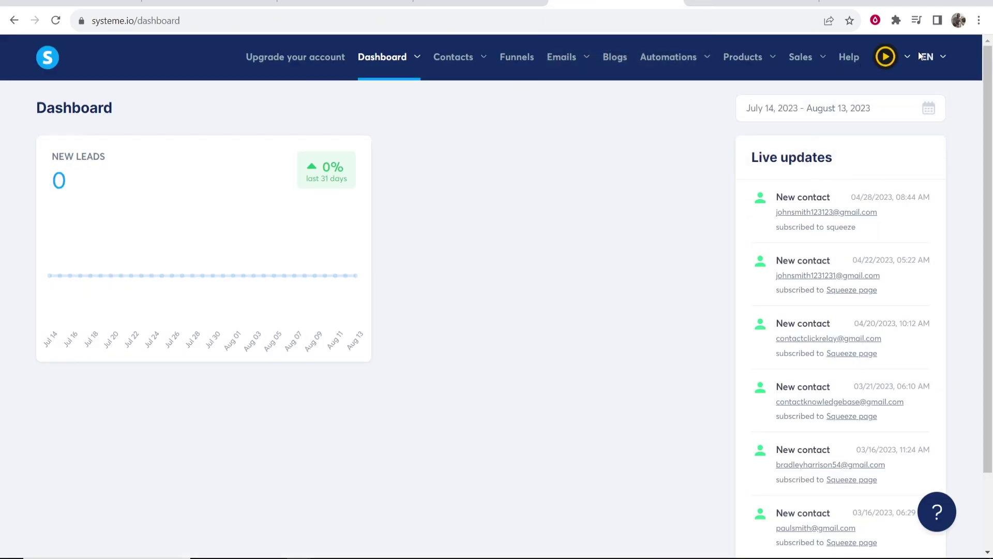
# Open the Clickbank funnel's live squeeze page and copy its URL from the address bar.
pyautogui.hotkey('alt', 'shift', 'd')
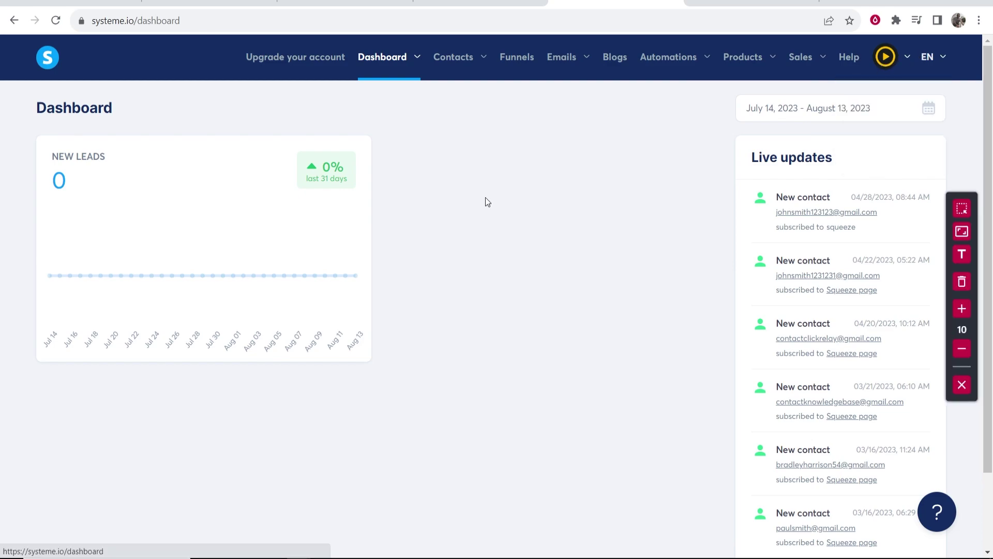
pyautogui.click(516, 58)
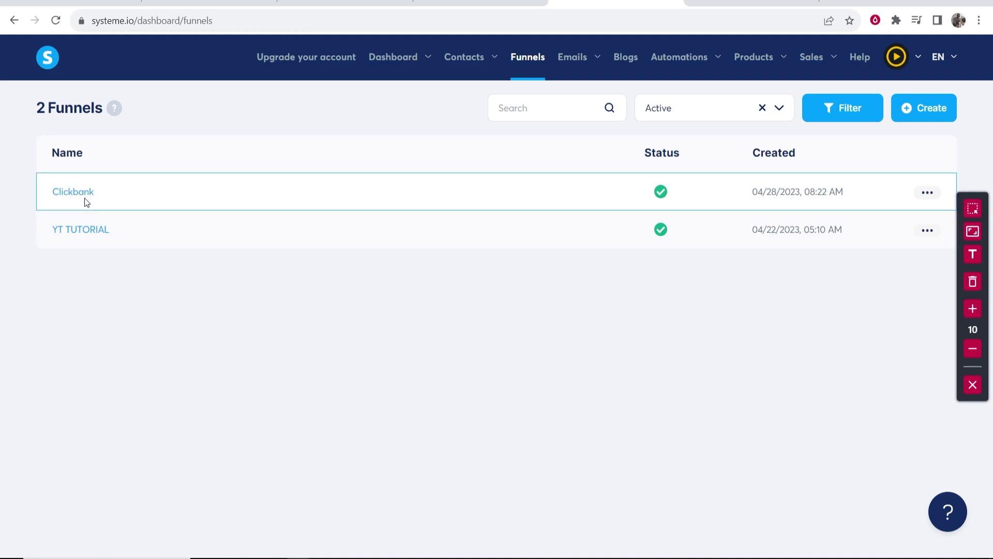
pyautogui.click(81, 196)
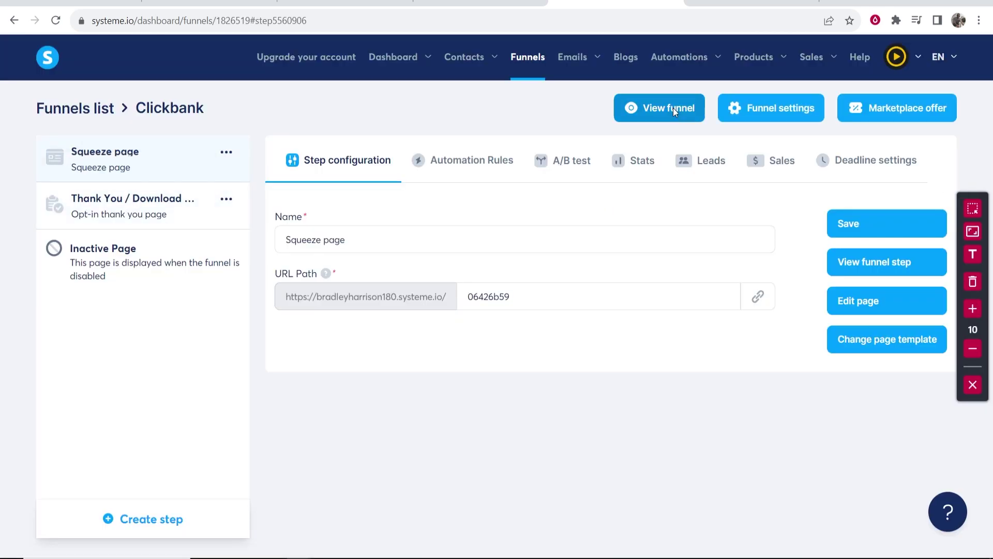
pyautogui.click(672, 107)
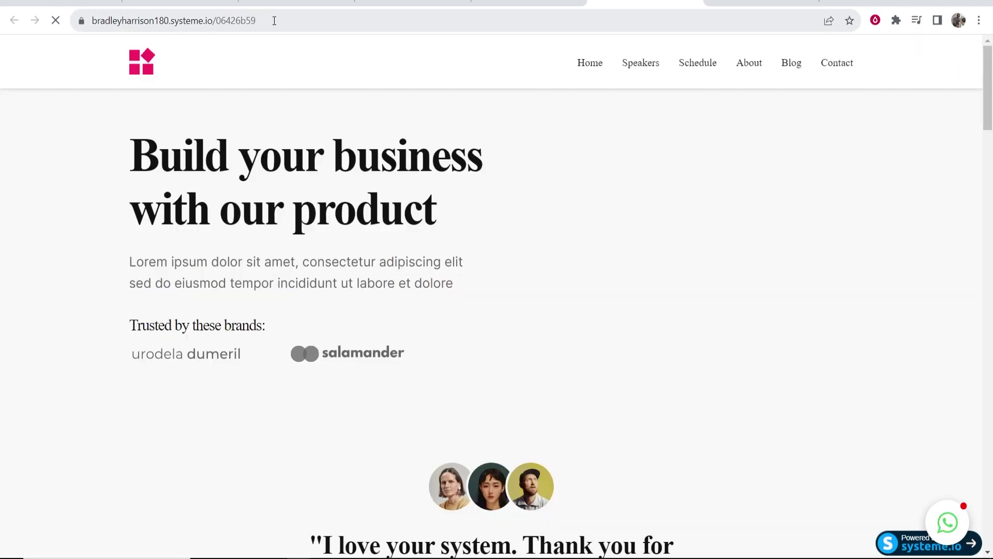
pyautogui.moveTo(294, 20); pyautogui.dragTo(85, 48)
pyautogui.rightClick(127, 26)
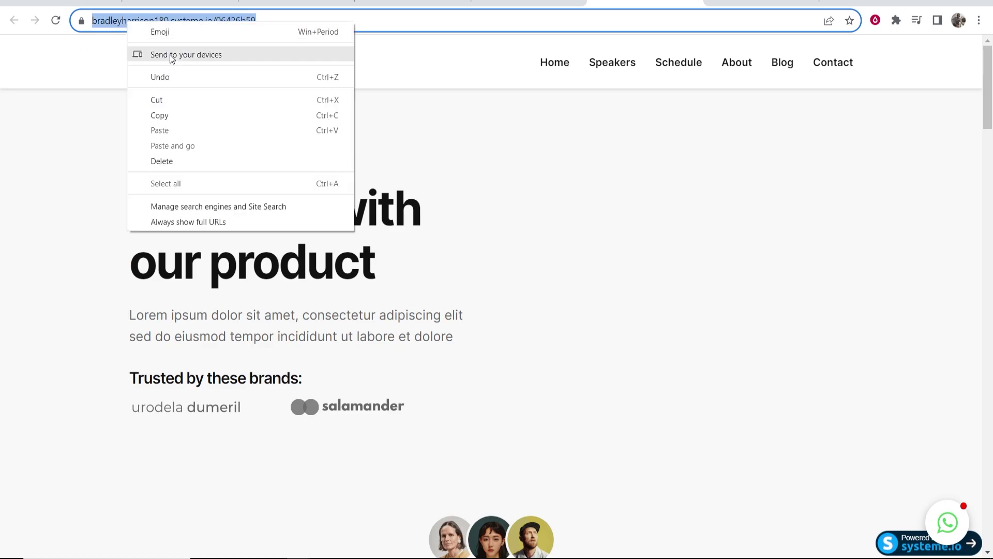
pyautogui.click(166, 112)
pyautogui.click(412, 3)
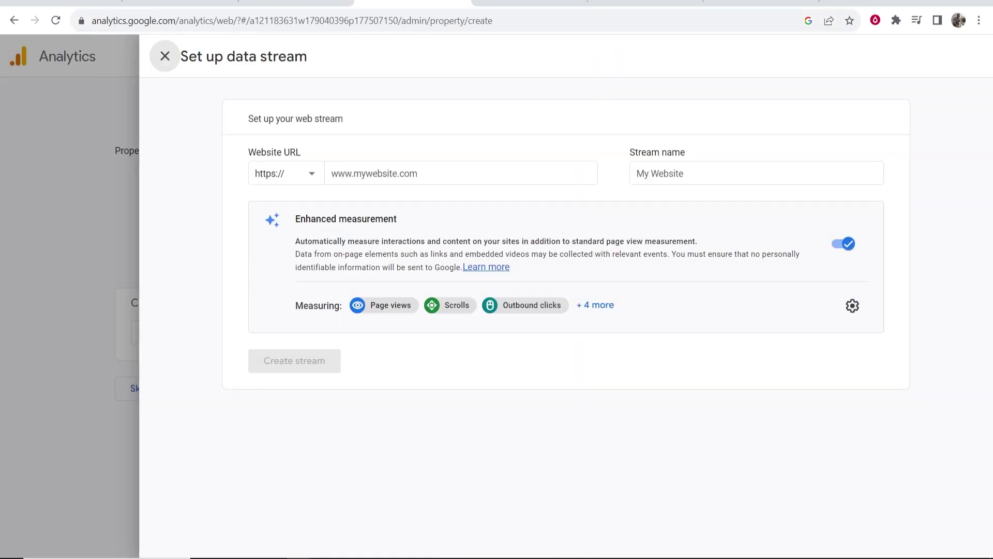
pyautogui.click(449, 178)
pyautogui.rightClick(433, 183)
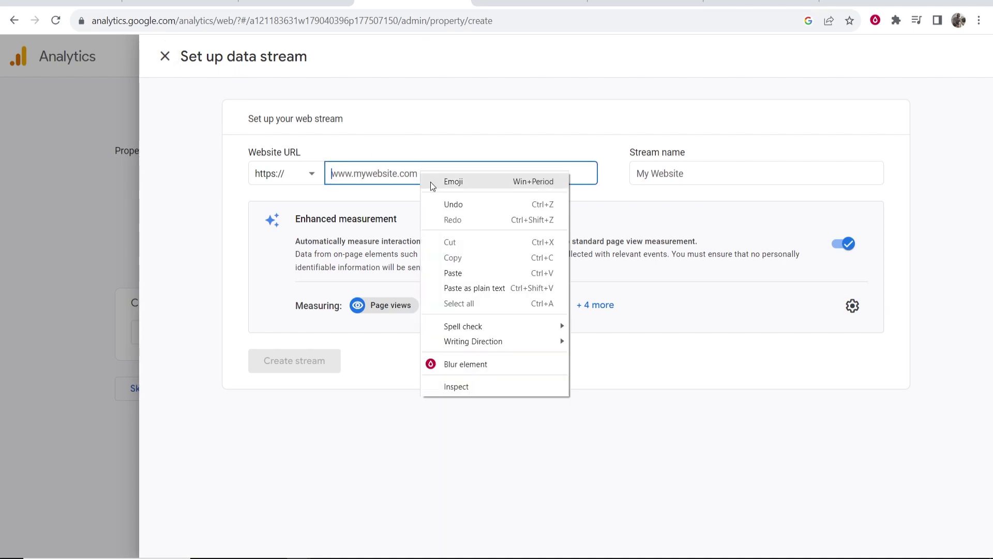
pyautogui.click(454, 274)
pyautogui.moveTo(361, 174); pyautogui.dragTo(331, 174)
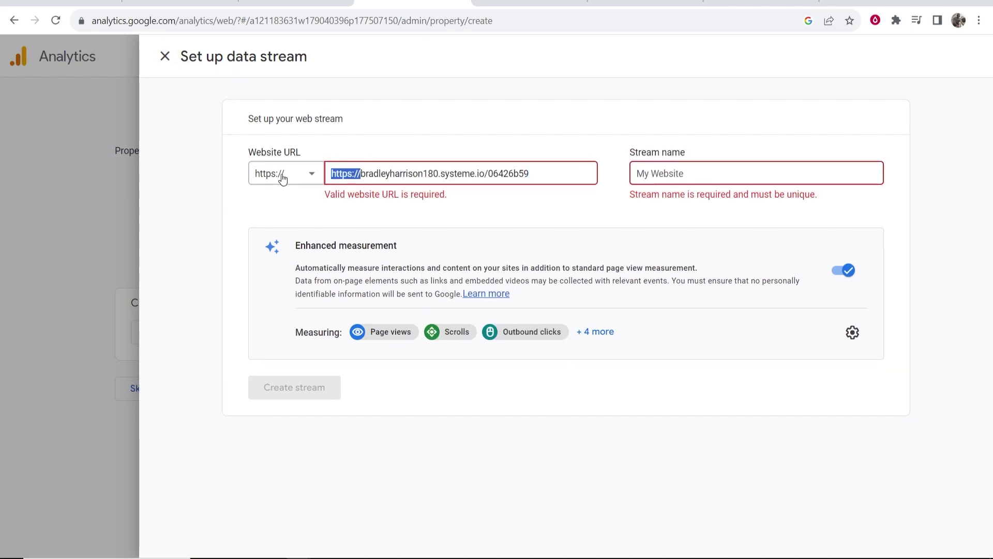
pyautogui.press('BackSpace')
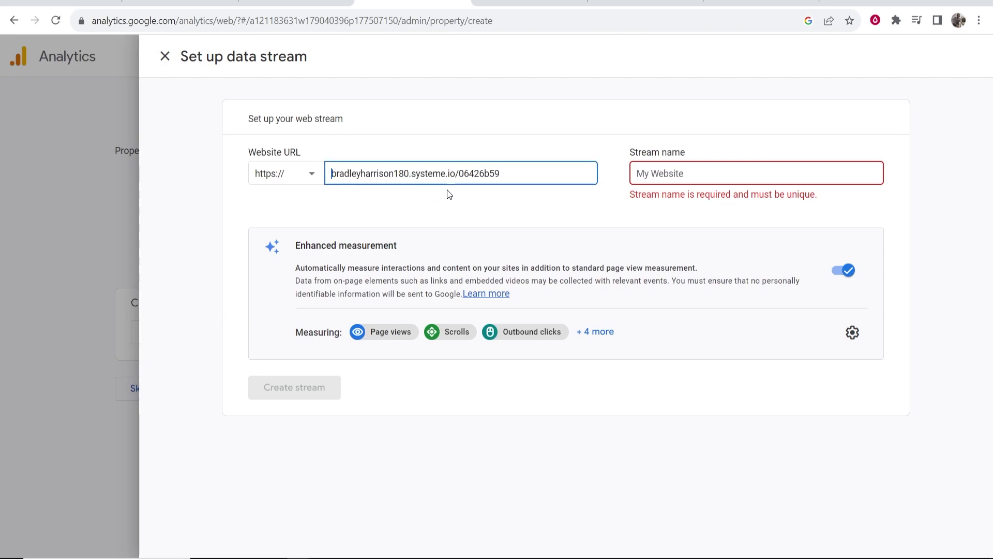
pyautogui.click(502, 206)
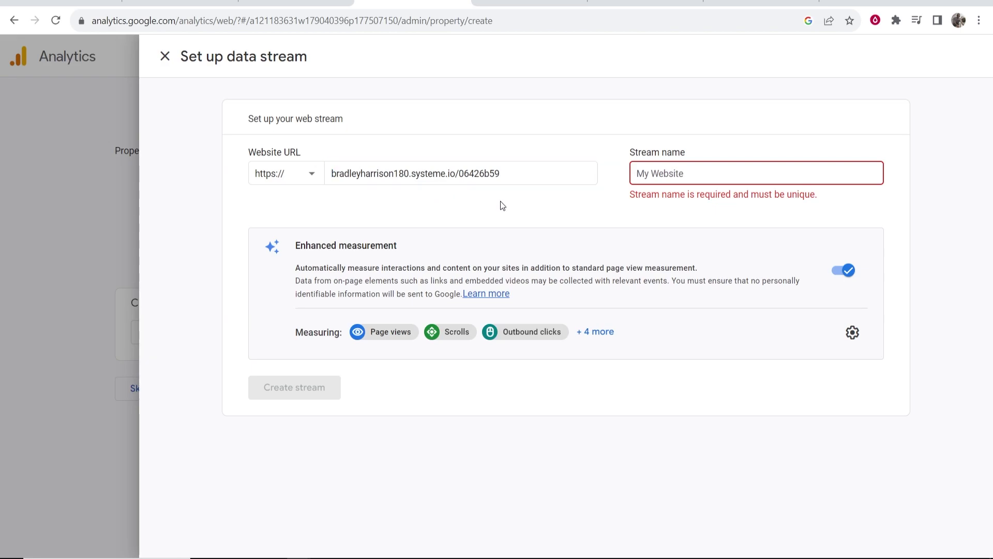
pyautogui.click(756, 174)
pyautogui.write('Cli')
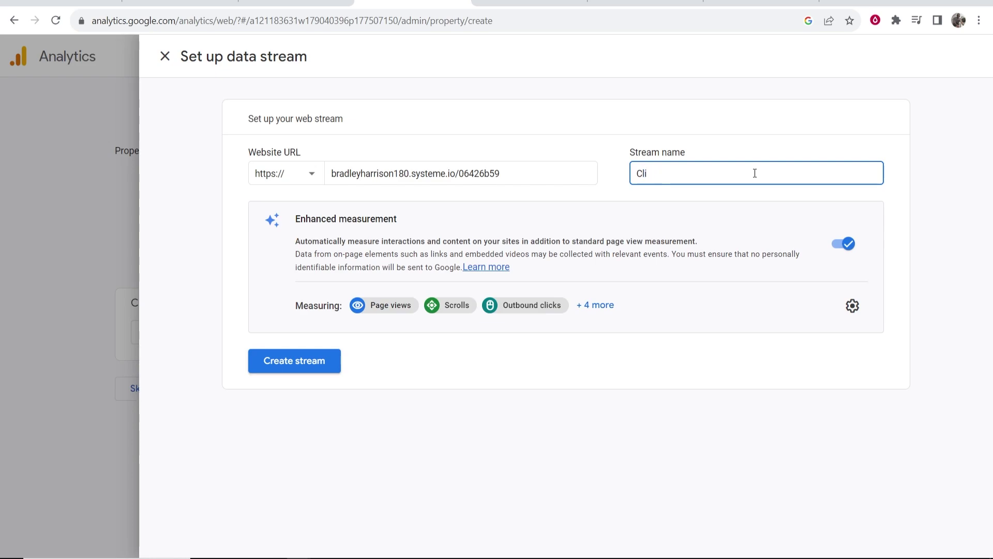
pyautogui.write('ckBank')
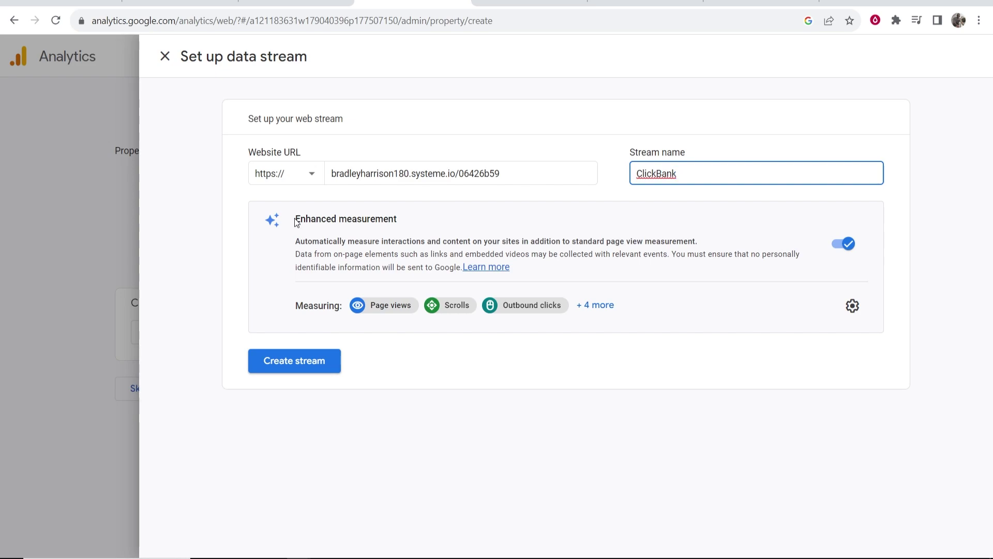
pyautogui.click(305, 361)
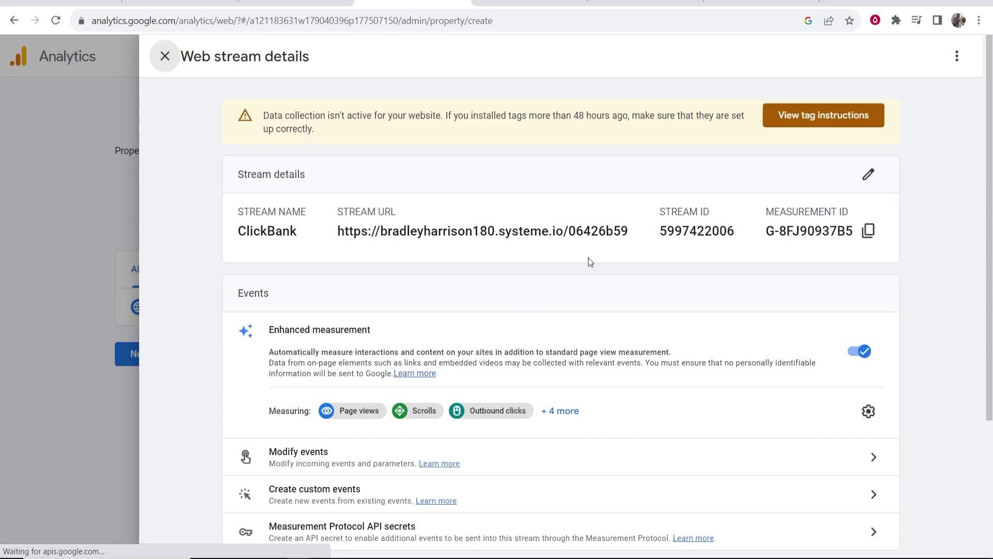
# Copy the Google tag script from the stream's manual installation instructions.
pyautogui.click(851, 123)
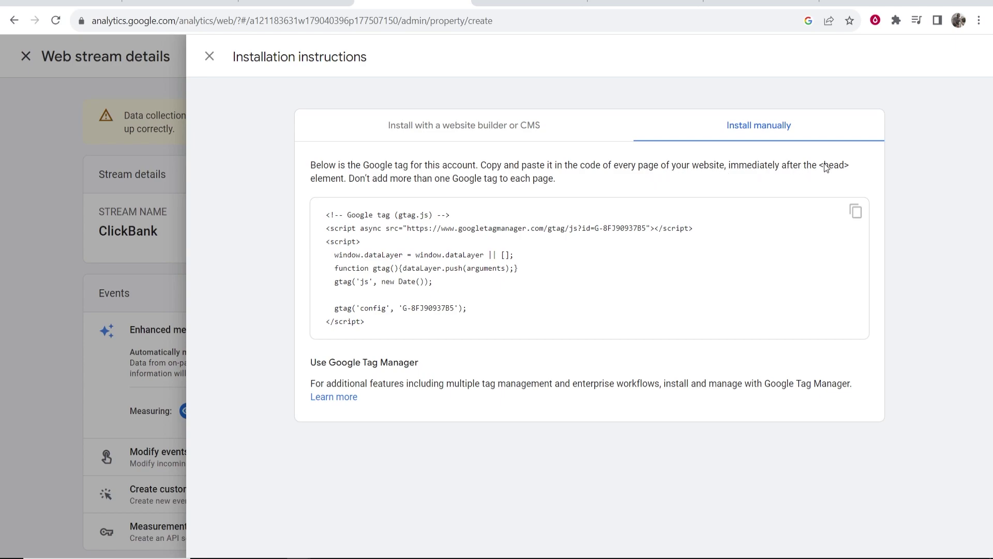
pyautogui.click(860, 220)
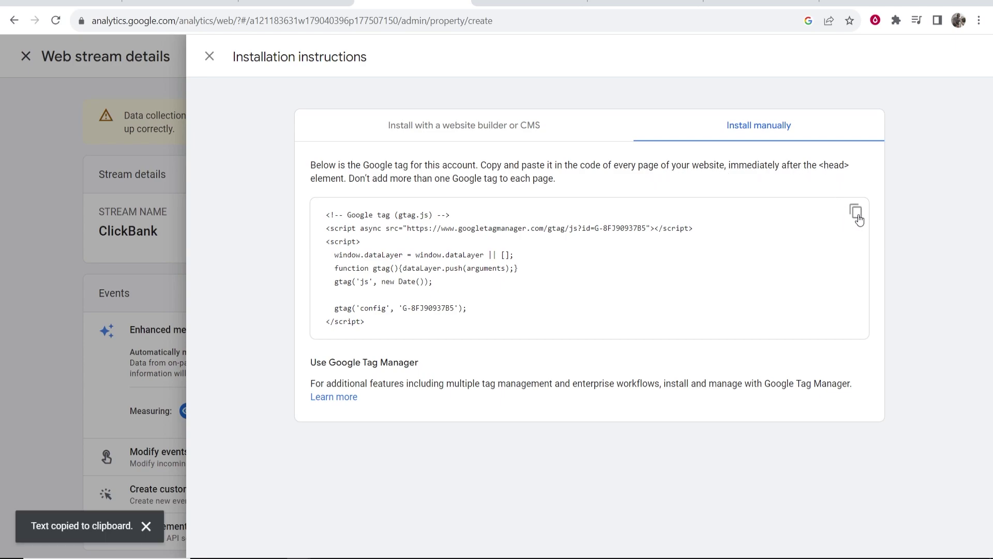
pyautogui.click(523, 1)
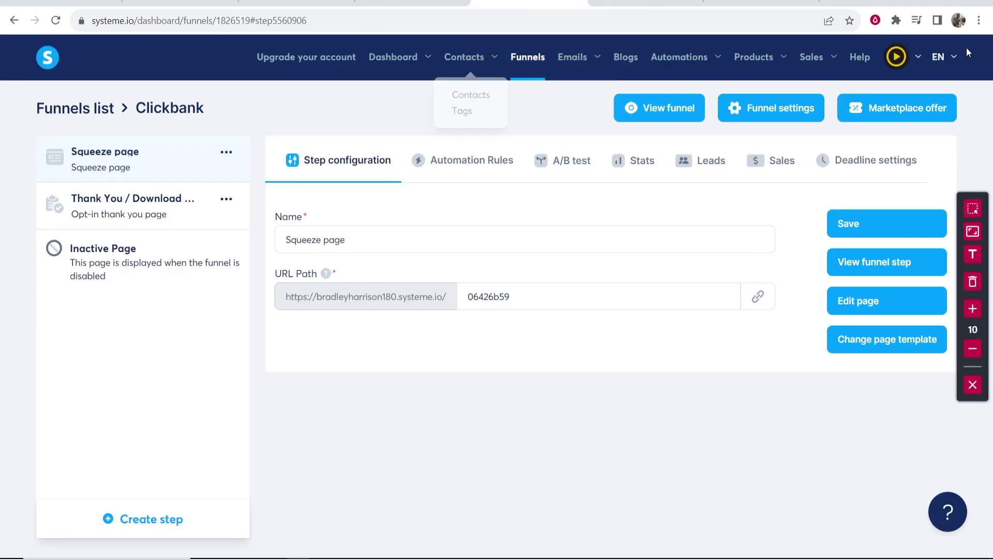
# Paste the Google tag into the Sales funnels tracking code editor and save it.
pyautogui.moveTo(904, 64)
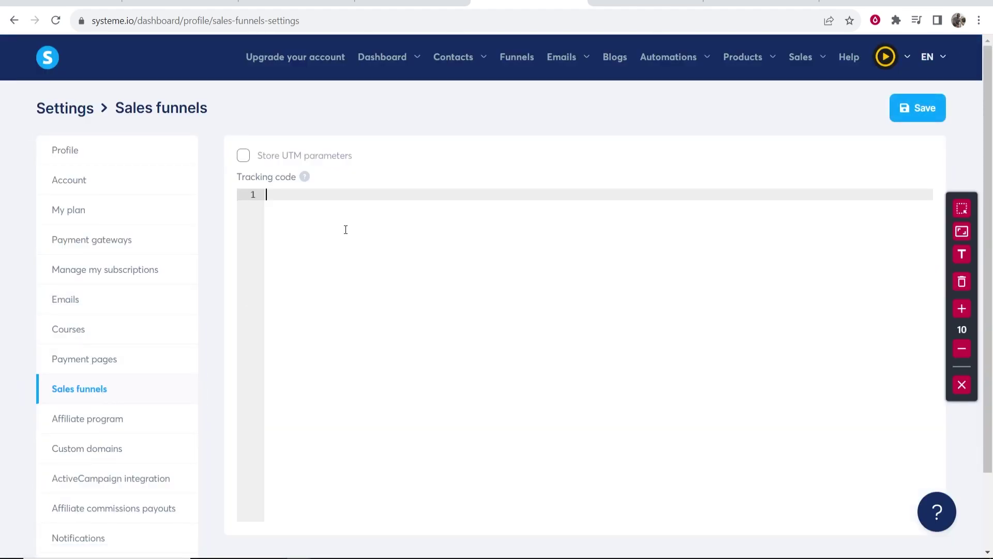
pyautogui.rightClick(341, 232)
pyautogui.click(386, 332)
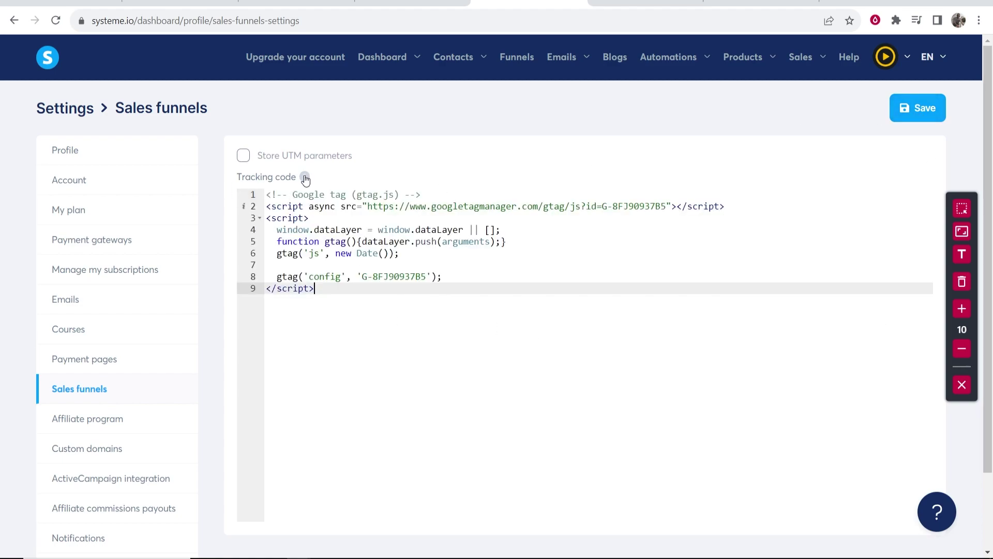
pyautogui.moveTo(305, 178)
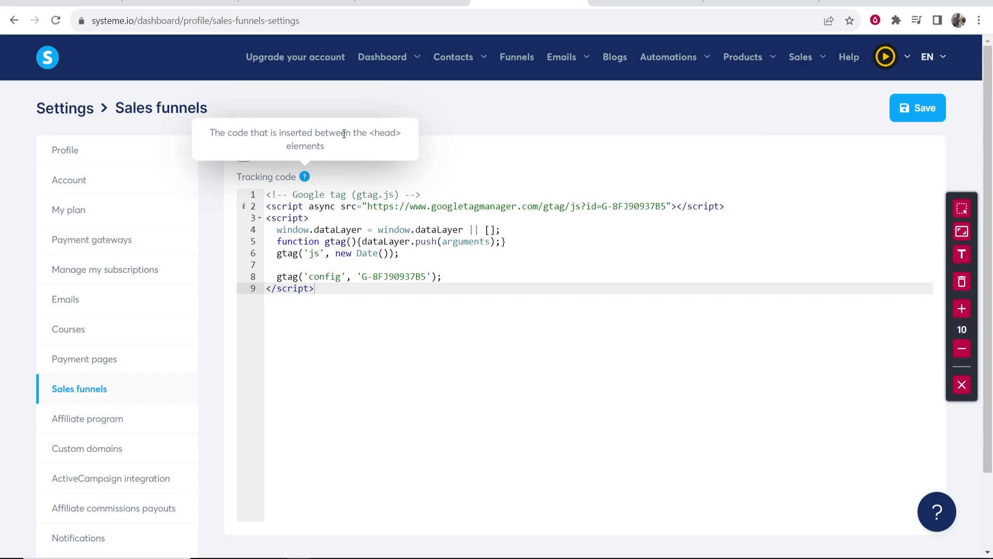
pyautogui.moveTo(369, 132); pyautogui.dragTo(402, 133)
pyautogui.click(500, 142)
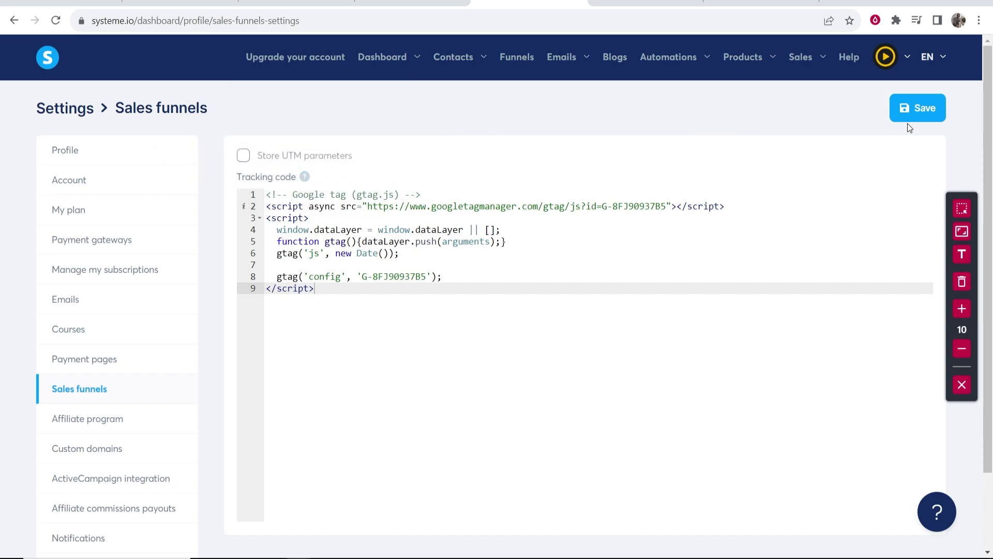
pyautogui.click(925, 109)
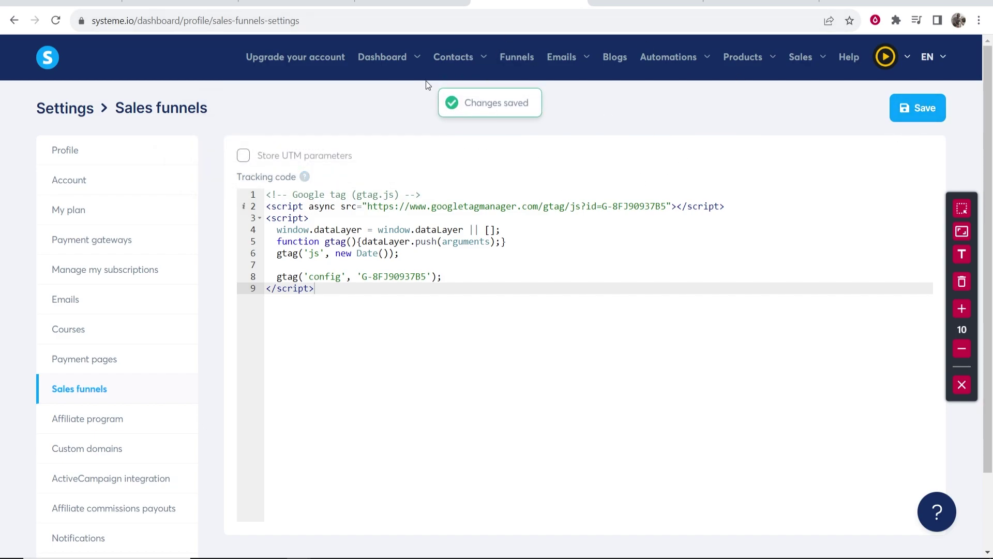
# Look over the live squeeze page, jumping to its Speakers section and back to the top.
pyautogui.click(48, 66)
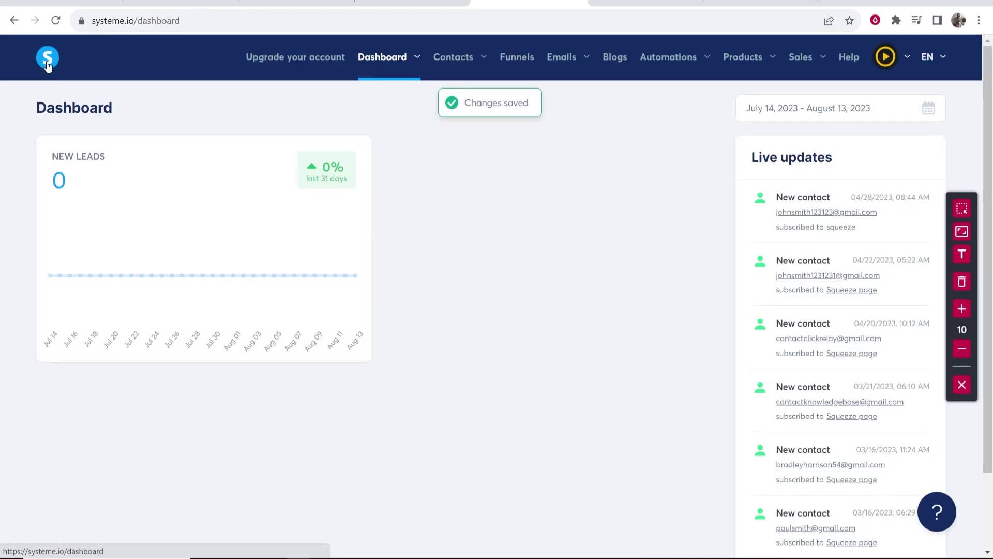
pyautogui.hotkey('ctrl', 'Tab')
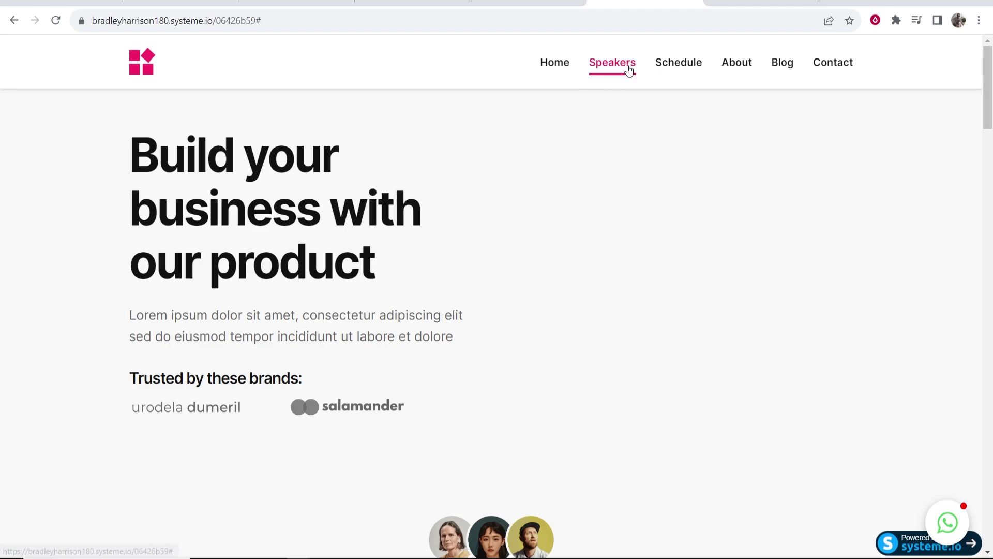
pyautogui.click(603, 77)
pyautogui.scroll(-7, 519, 190)
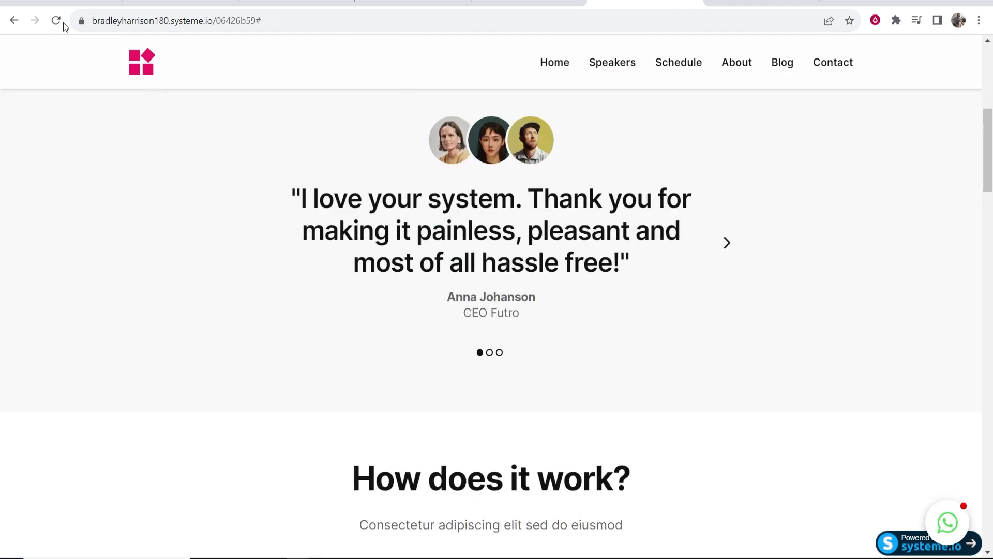
pyautogui.click(136, 63)
# Close the tag instructions and web stream details panels and move past the data collection step.
pyautogui.click(413, 3)
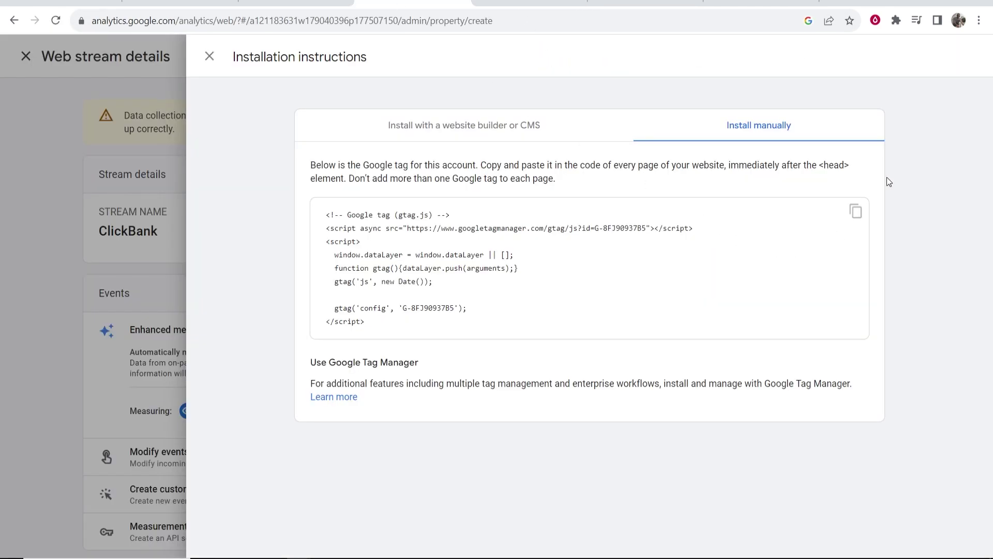
pyautogui.click(208, 57)
pyautogui.click(171, 67)
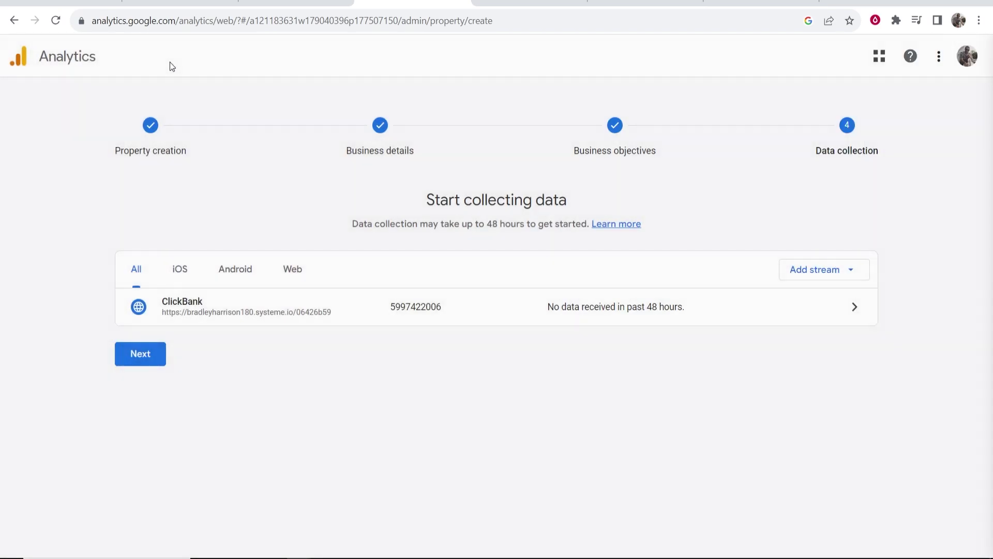
pyautogui.click(150, 358)
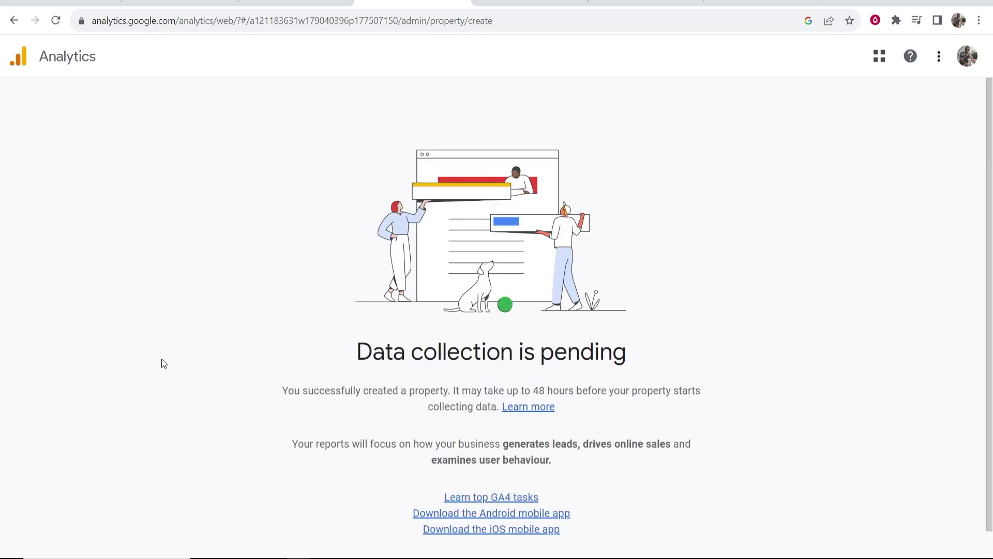
# Read the 'Data collection is pending' notice and continue to the property's Home report.
pyautogui.moveTo(343, 359); pyautogui.dragTo(374, 357)
pyautogui.click(412, 380)
pyautogui.moveTo(452, 389); pyautogui.dragTo(701, 391)
pyautogui.click(583, 388)
pyautogui.click(698, 393)
pyautogui.scroll(-1, 696, 395)
pyautogui.click(516, 542)
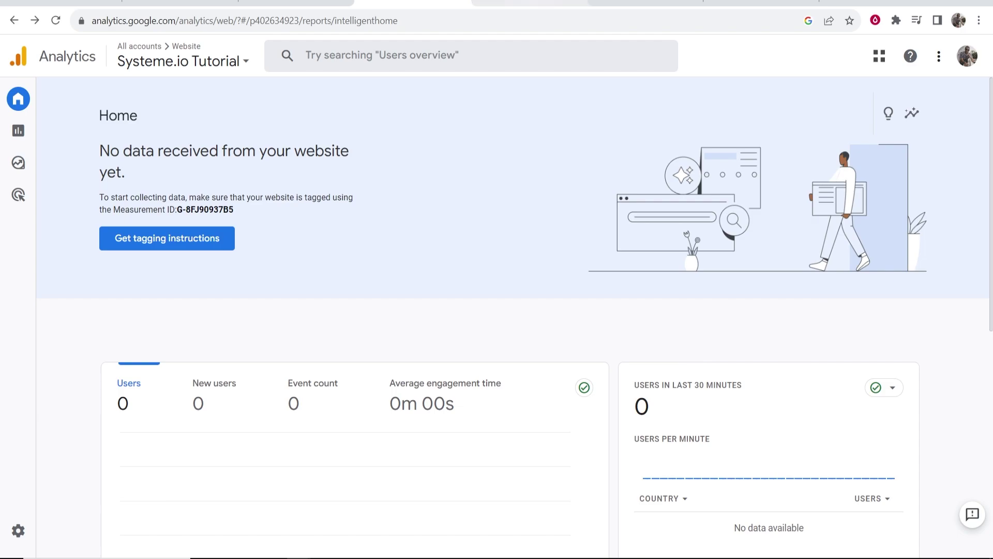
pyautogui.click(527, 3)
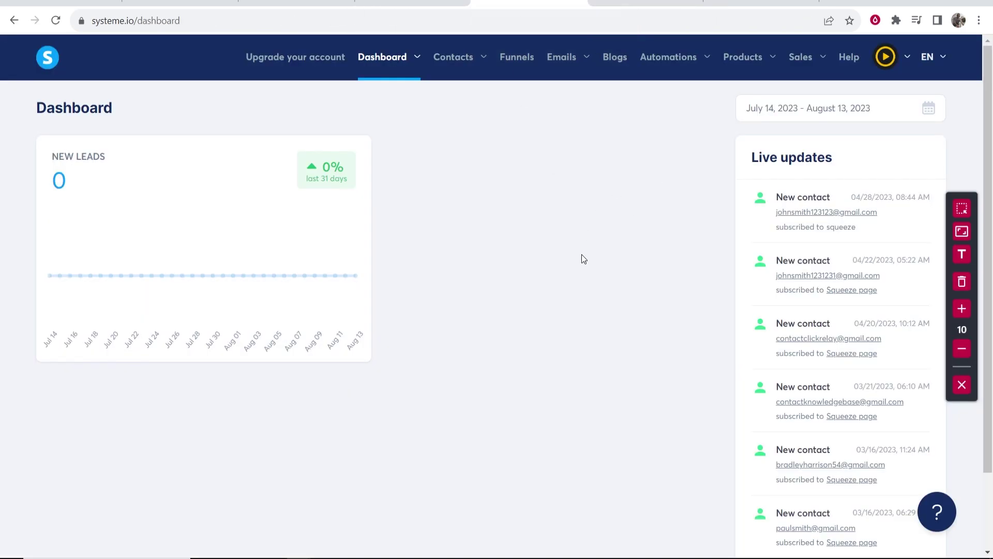